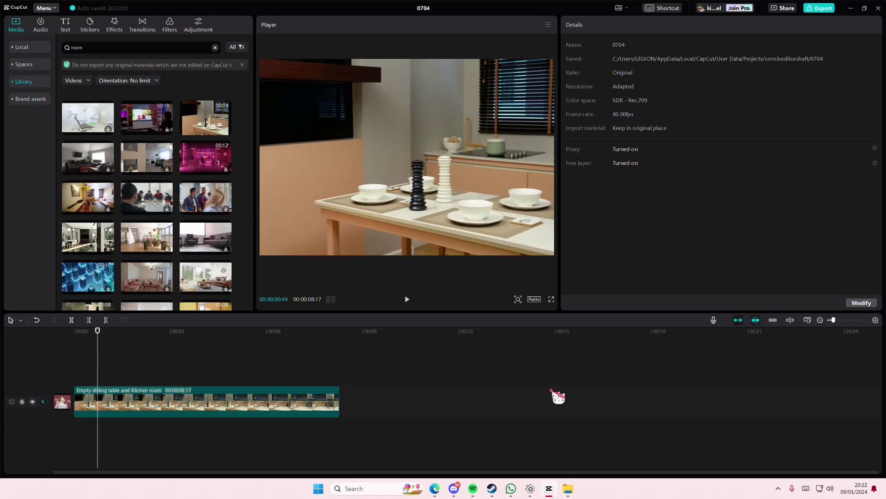
# Scrub through the 8-second kitchen clip to preview it, ending at its beginning.
pyautogui.moveTo(139, 346); pyautogui.dragTo(43, 350)
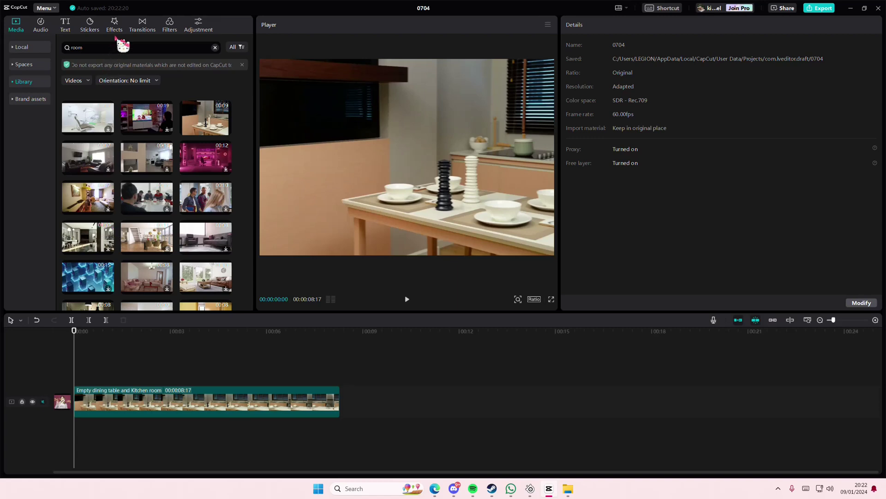
# Apply the Style > Night Vision filter to the kitchen clip at strength 88, then rewind.
pyautogui.click(169, 28)
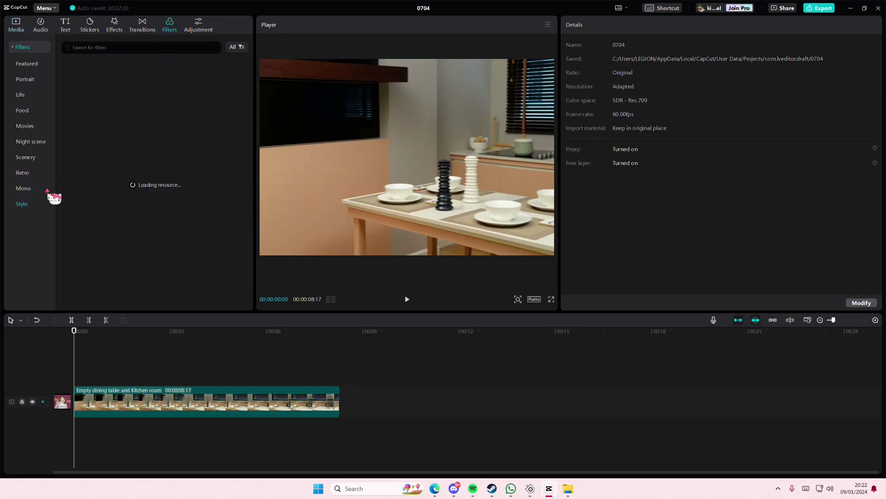
pyautogui.moveTo(212, 201)
pyautogui.mouseDown()
pyautogui.moveTo(83, 399)
pyautogui.moveTo(104, 398)
pyautogui.mouseUp()
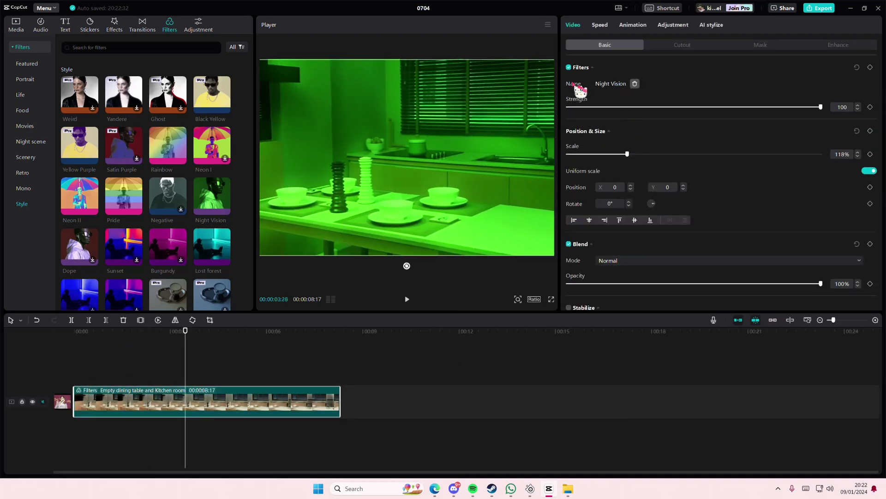
pyautogui.moveTo(784, 108); pyautogui.dragTo(807, 108)
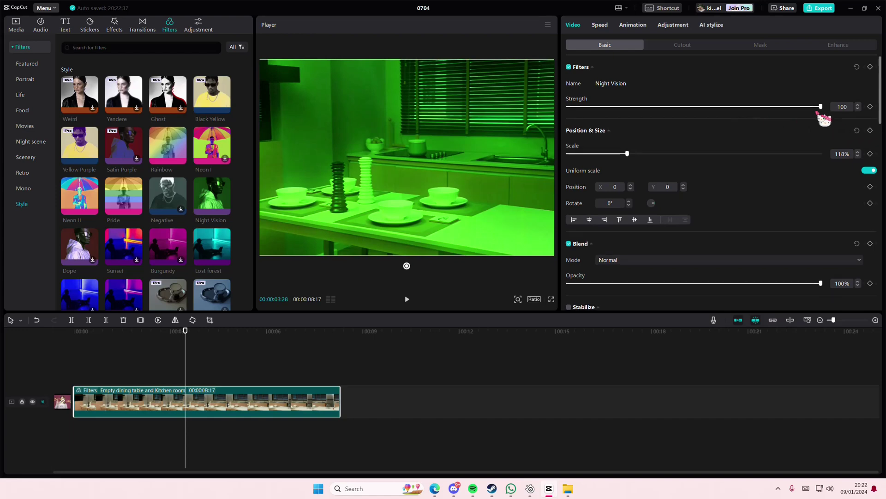
pyautogui.click(244, 353)
pyautogui.click(74, 353)
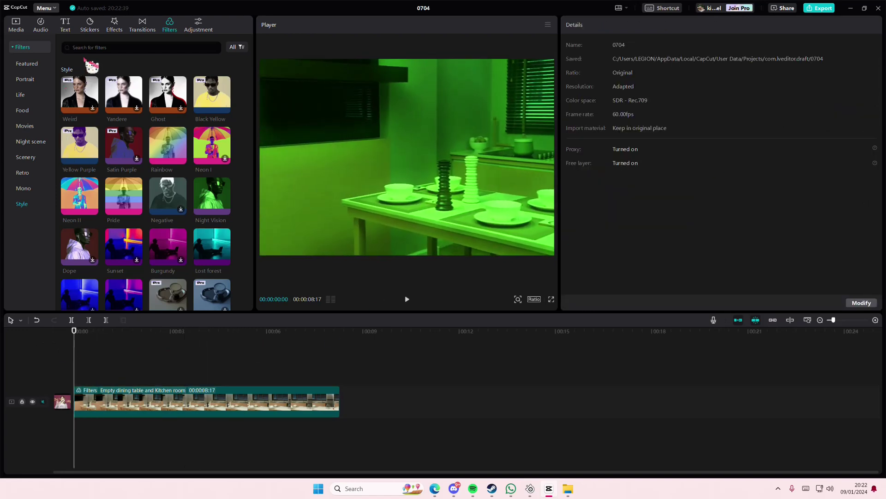
# Set the clip's Adjustment brightness to 22, contrast to -7 and vignette to 30.
pyautogui.click(163, 400)
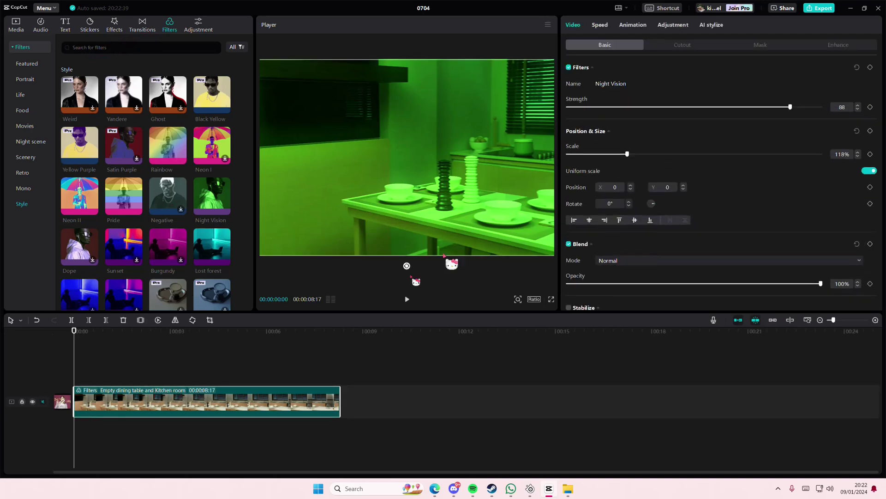
pyautogui.click(675, 26)
pyautogui.scroll(-2, 653, 176)
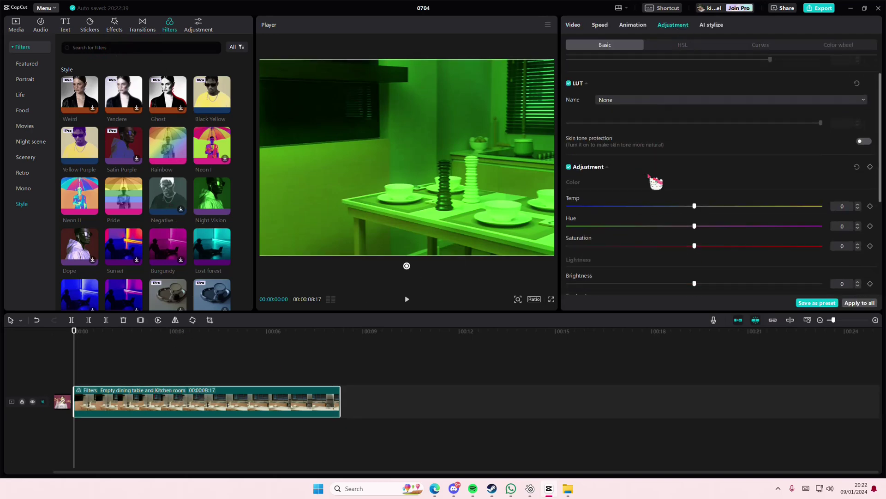
pyautogui.moveTo(699, 284); pyautogui.dragTo(724, 284)
pyautogui.scroll(-2, 724, 289)
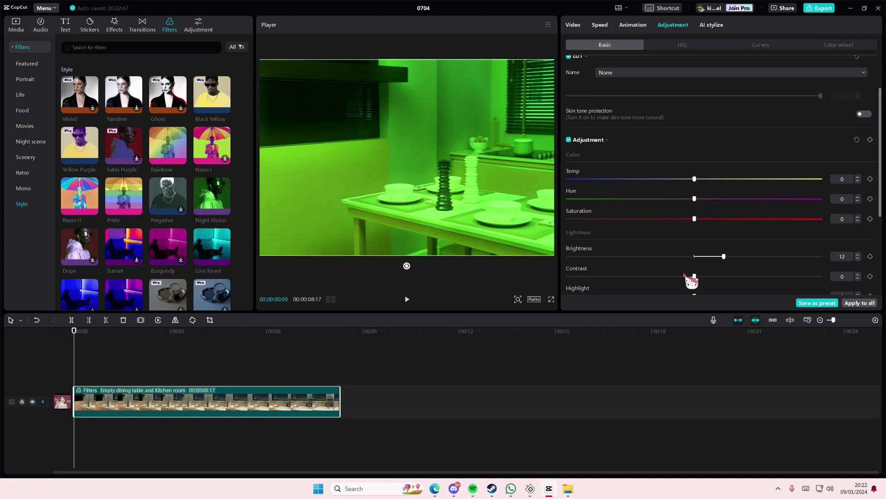
pyautogui.moveTo(723, 222); pyautogui.dragTo(727, 222)
pyautogui.scroll(-1, 720, 236)
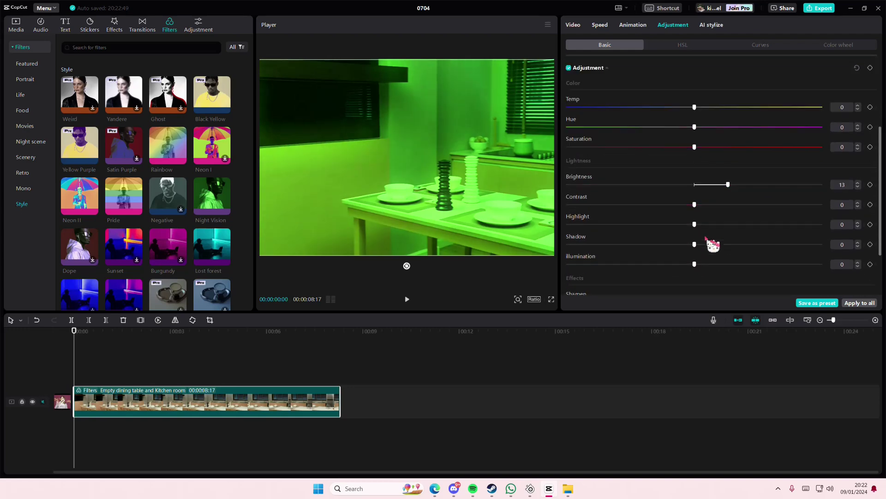
pyautogui.scroll(-2, 712, 245)
pyautogui.scroll(1, 727, 118)
pyautogui.moveTo(727, 123)
pyautogui.mouseDown()
pyautogui.moveTo(614, 131)
pyautogui.moveTo(687, 139)
pyautogui.mouseUp()
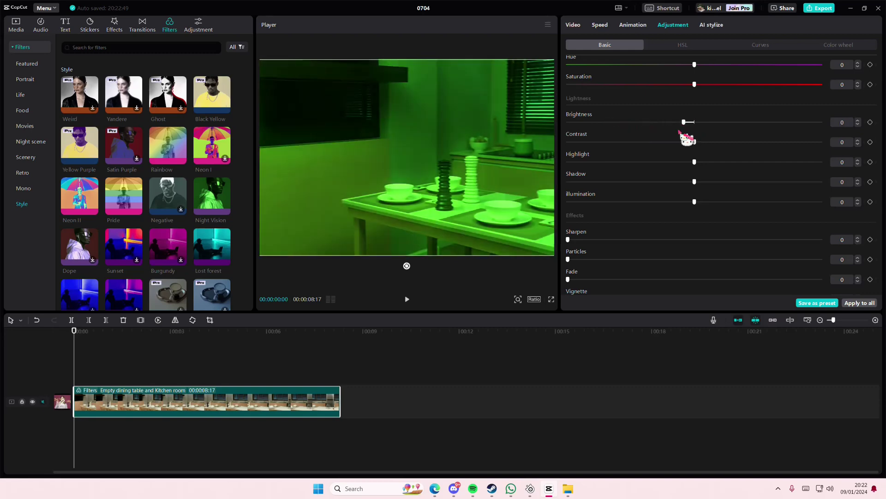
pyautogui.scroll(-1, 672, 185)
pyautogui.click(682, 120)
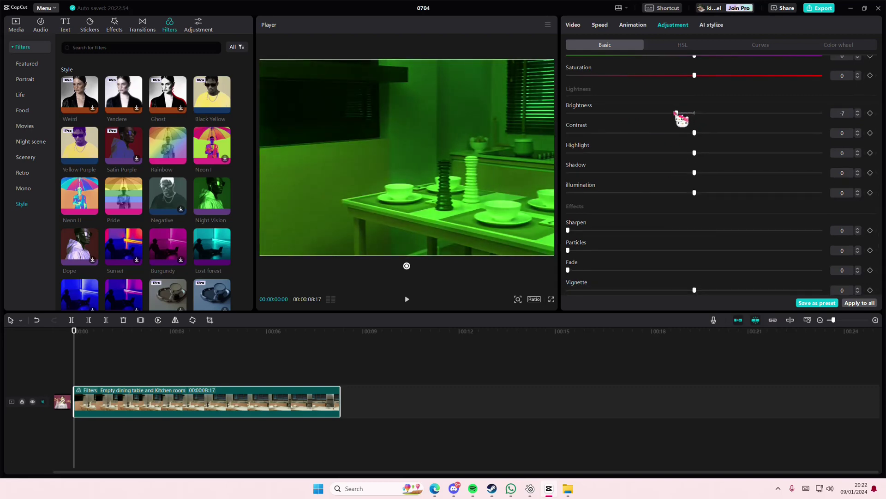
pyautogui.moveTo(705, 289); pyautogui.dragTo(770, 291)
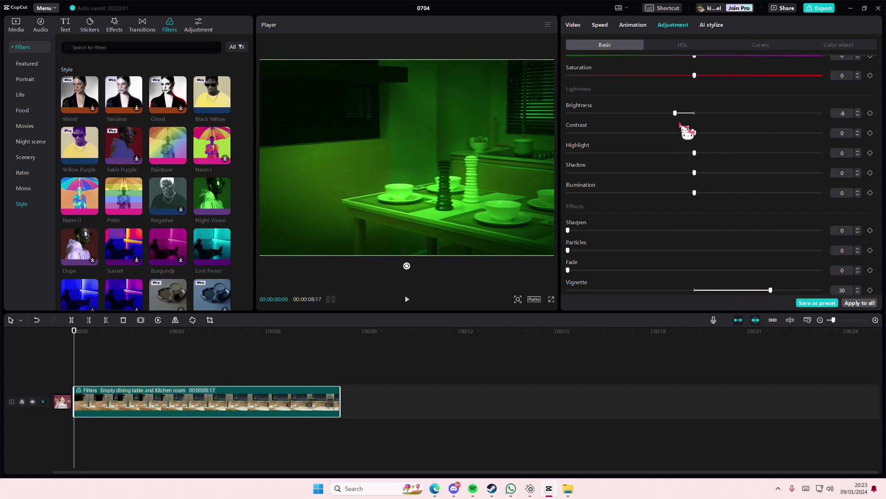
pyautogui.moveTo(677, 114)
pyautogui.mouseDown()
pyautogui.moveTo(737, 114)
pyautogui.moveTo(751, 125)
pyautogui.mouseUp()
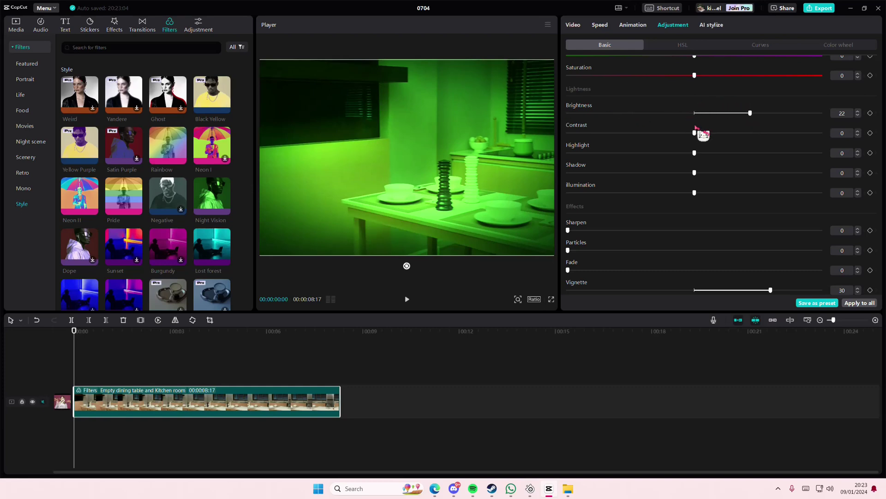
pyautogui.moveTo(695, 134)
pyautogui.mouseDown()
pyautogui.moveTo(736, 144)
pyautogui.moveTo(681, 143)
pyautogui.mouseUp()
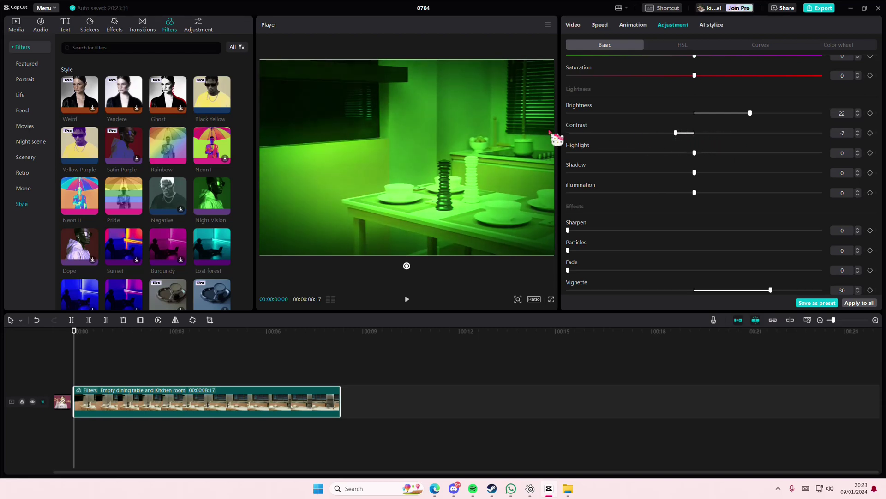
# Place the Noise effect above the kitchen clip, set Noise to 24, and extend it to the clip's end.
pyautogui.click(117, 28)
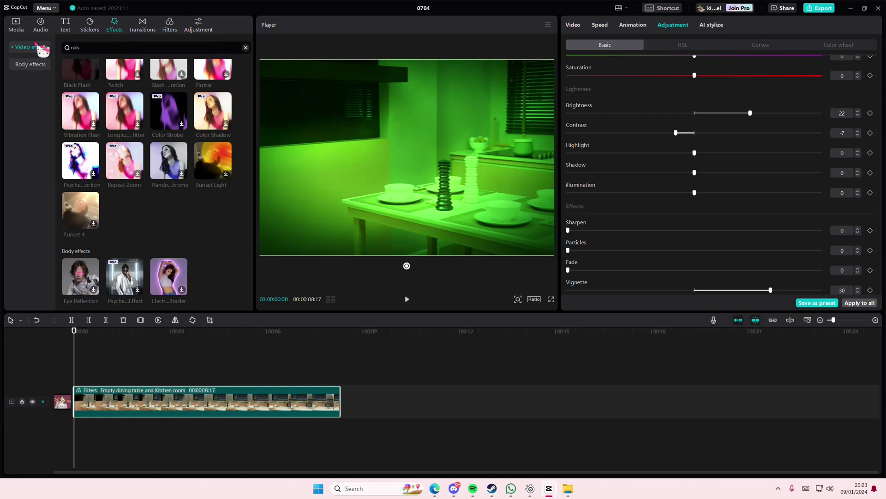
pyautogui.write('e')
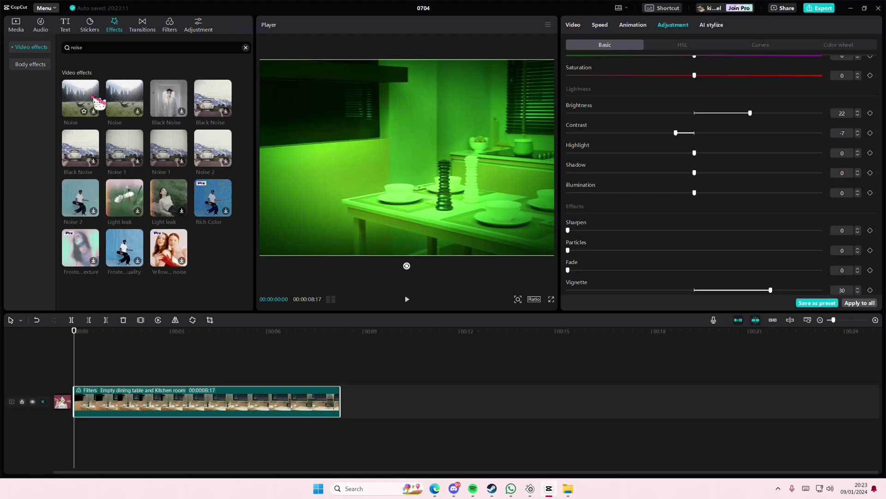
pyautogui.moveTo(89, 102); pyautogui.dragTo(92, 374)
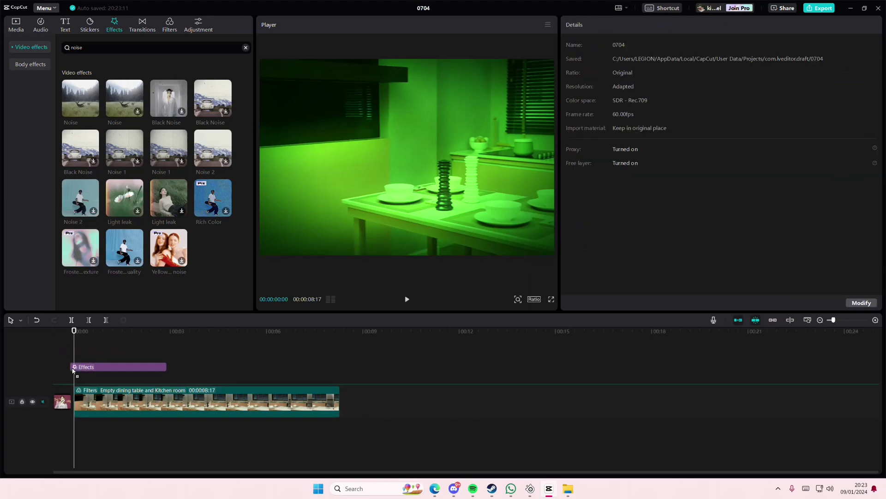
pyautogui.moveTo(171, 379); pyautogui.dragTo(340, 379)
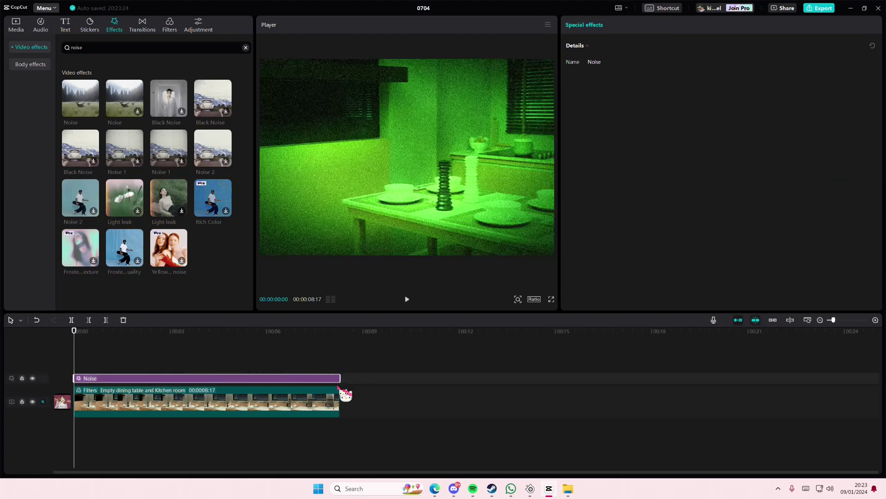
pyautogui.press('Delete')
pyautogui.moveTo(132, 93); pyautogui.dragTo(73, 359)
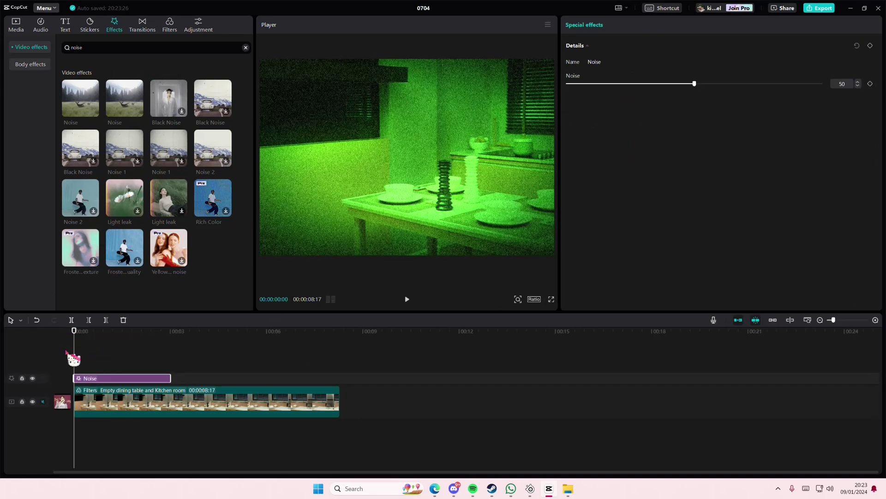
pyautogui.moveTo(691, 88); pyautogui.dragTo(645, 94)
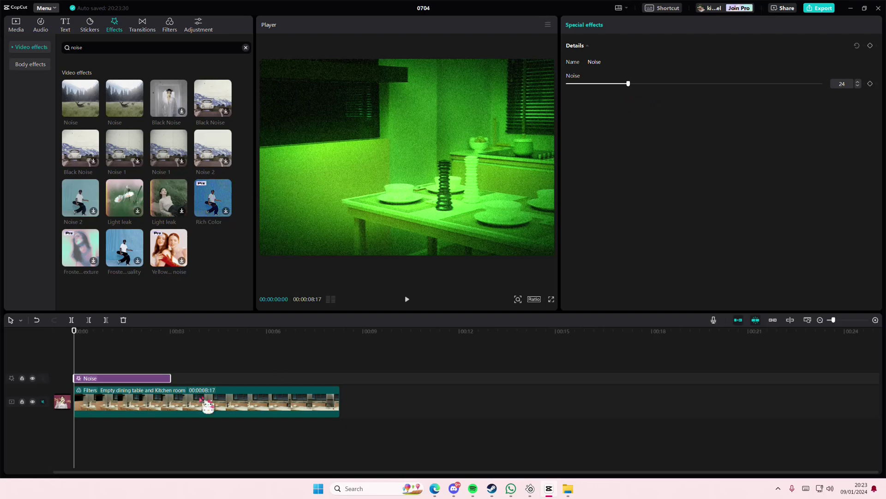
pyautogui.moveTo(172, 378); pyautogui.dragTo(340, 377)
# Play the edited video from the start, then pause it.
pyautogui.click(114, 365)
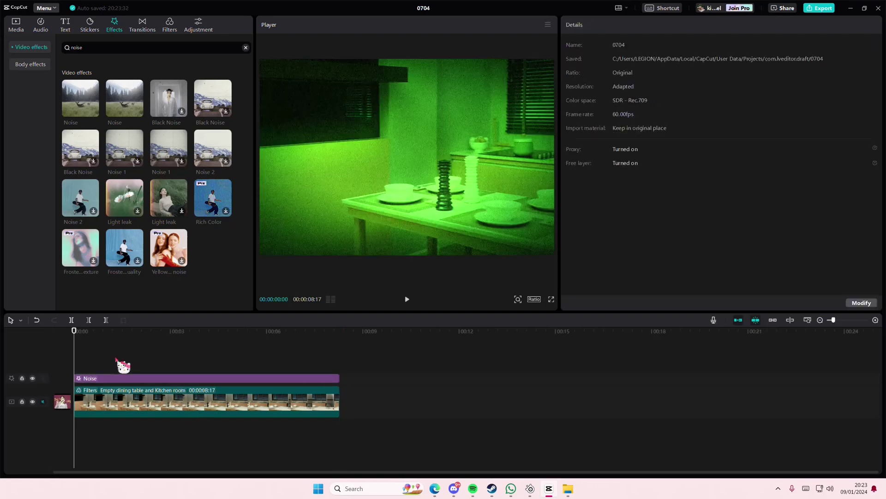
pyautogui.press('Home')
pyautogui.click(407, 299)
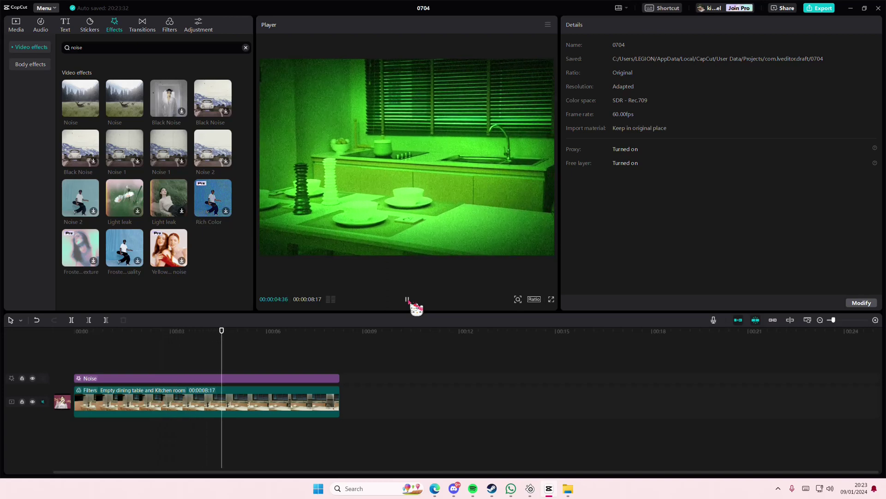
pyautogui.click(407, 299)
# Raise the clip's vignette to 41 and replay the video from the start.
pyautogui.click(323, 399)
pyautogui.scroll(-2, 697, 238)
pyautogui.scroll(-3, 697, 239)
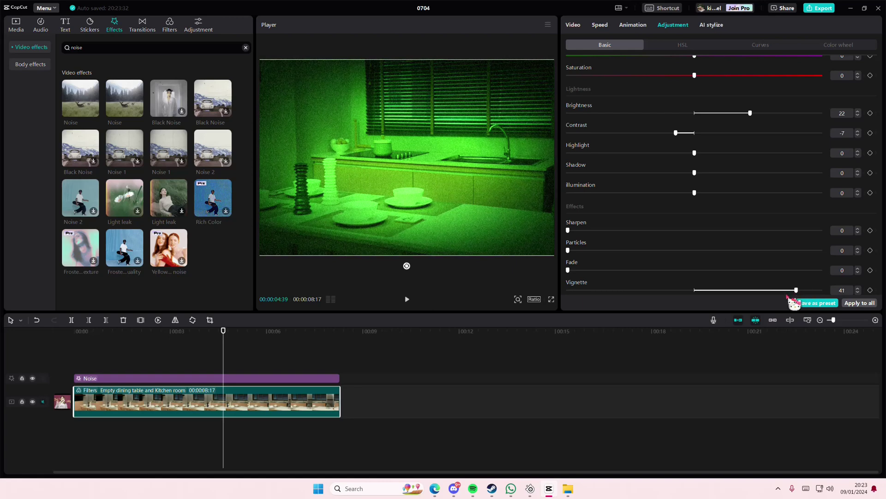
pyautogui.click(168, 368)
pyautogui.press('Home')
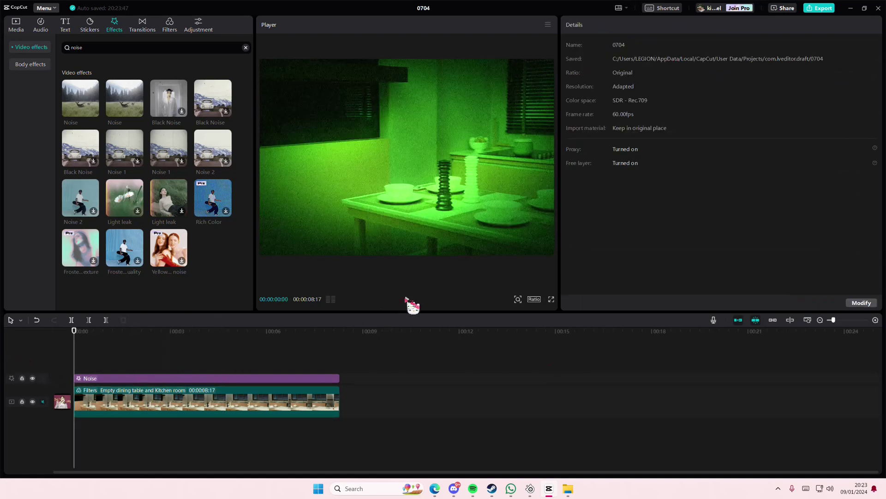
pyautogui.click(407, 299)
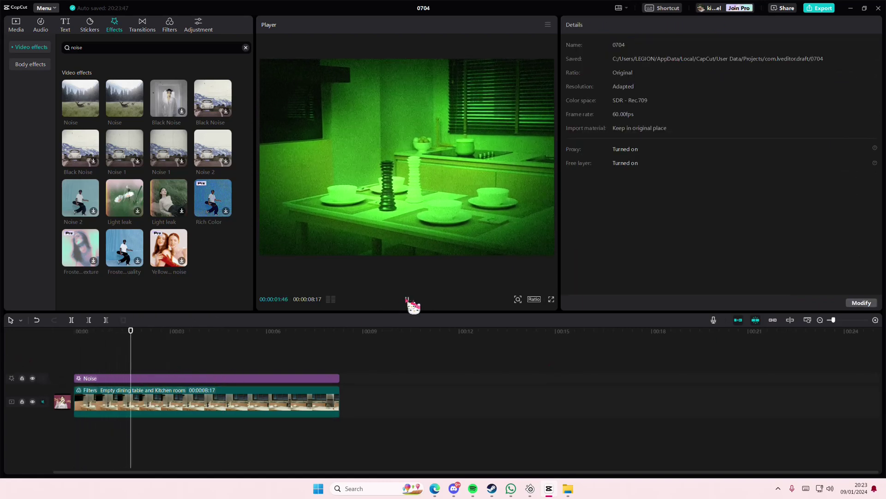